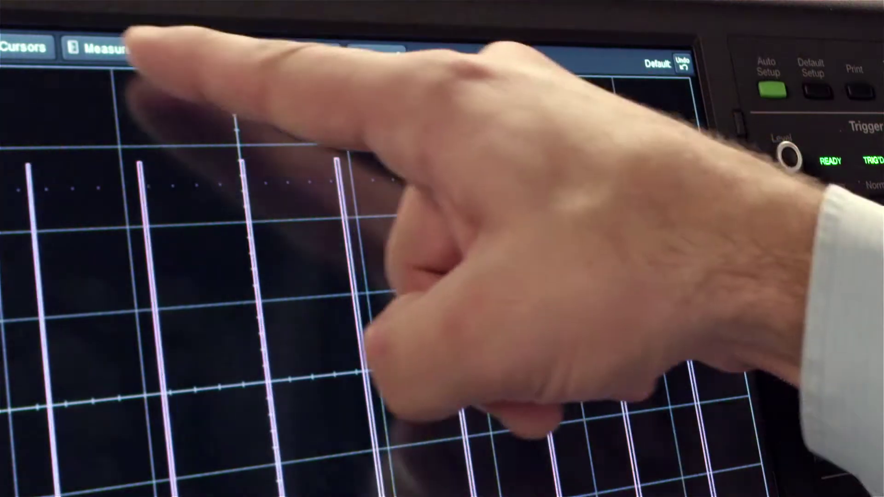
# Step: Open the Measure menu with the D0 pulse train on screen
pyautogui.click(100, 48)
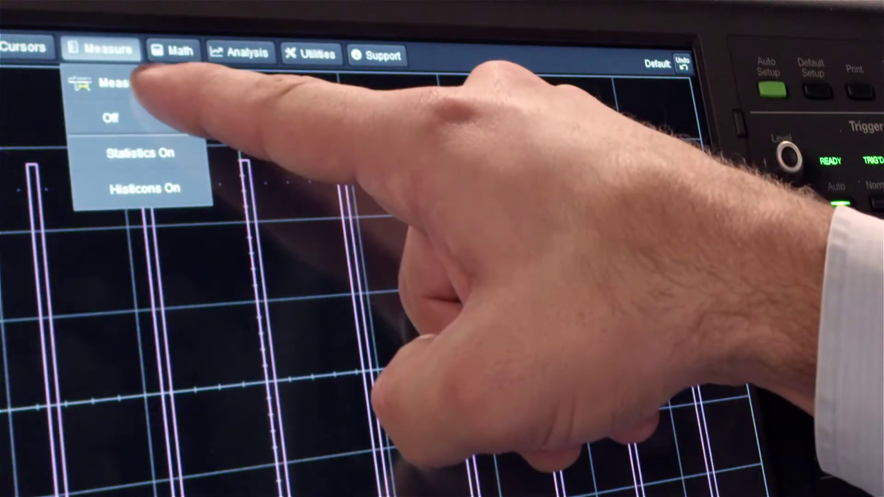
# Step: Open Measure Setup with empty P1–P8 slots and the P1 measurement list
pyautogui.click(142, 83)
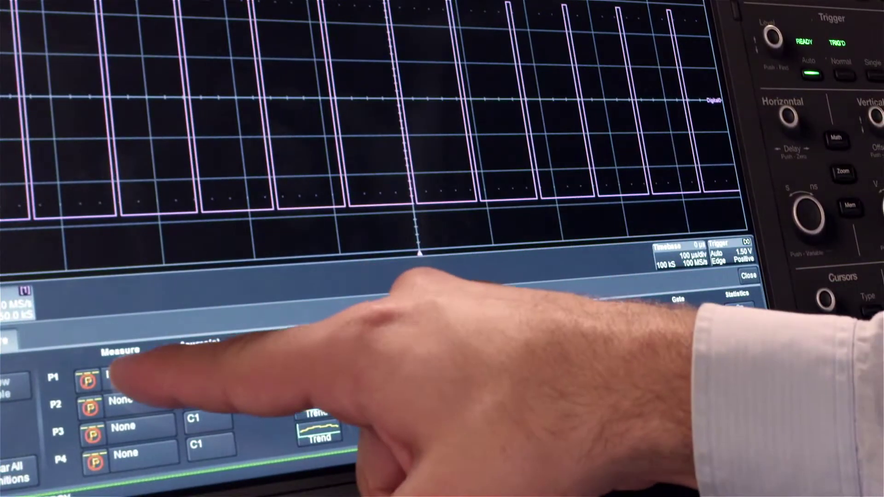
pyautogui.click(135, 375)
pyautogui.scroll(-5, 414, 207)
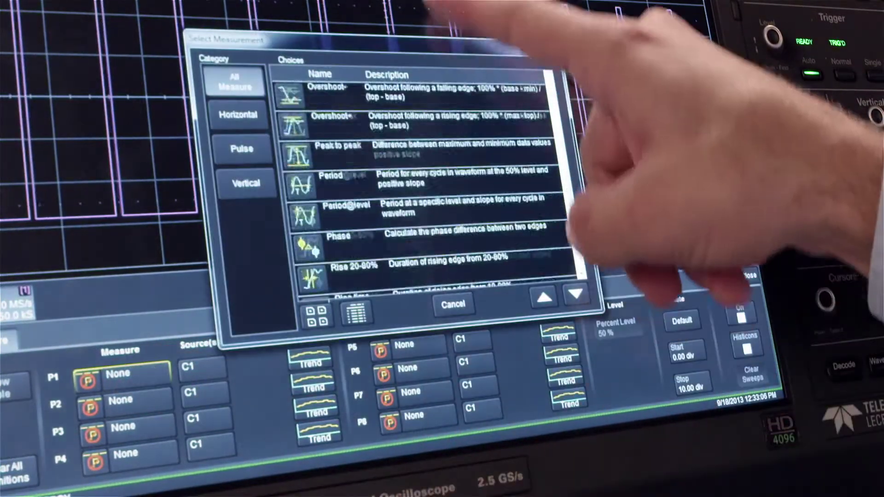
# Step: Set P1 to measure Width on source D0
pyautogui.click(331, 274)
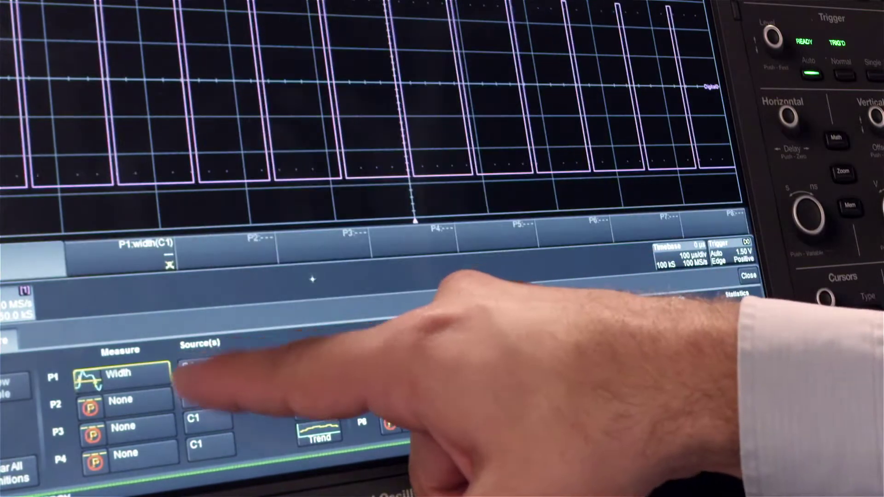
pyautogui.click(201, 367)
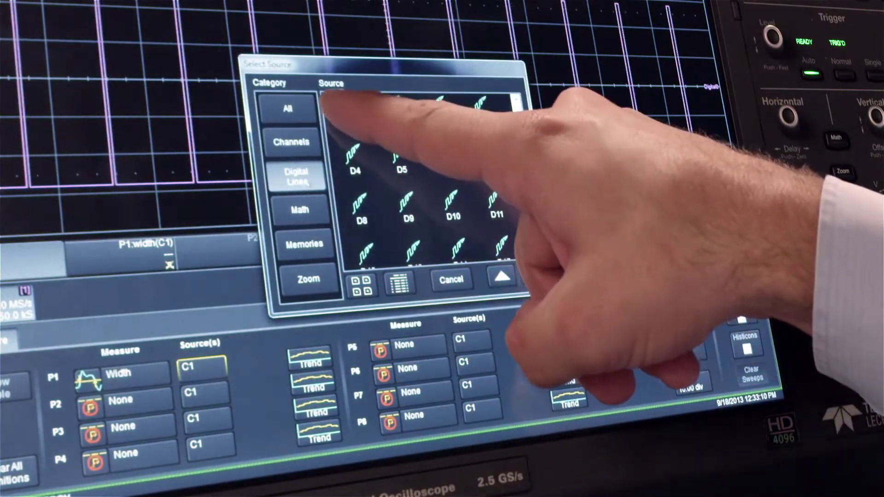
pyautogui.click(349, 112)
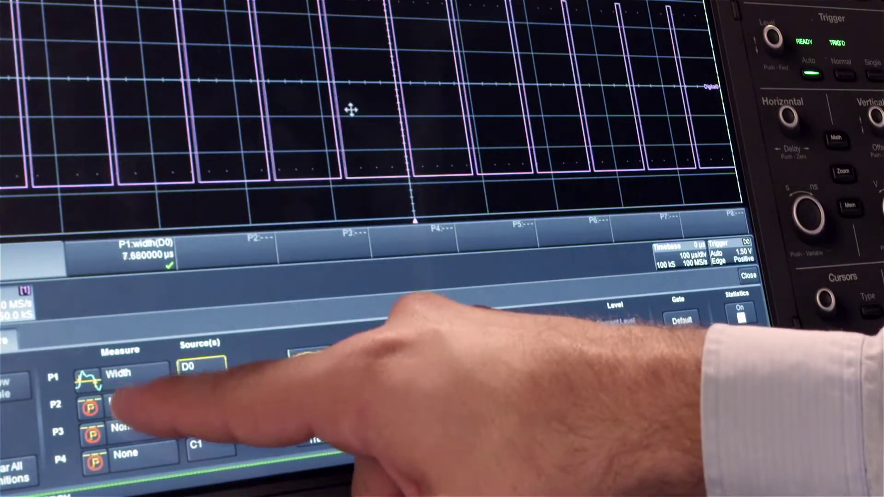
# Step: Set P2 to measure Frequency on digital line D0 and turn on statistics
pyautogui.click(143, 406)
pyautogui.moveTo(326, 131); pyautogui.dragTo(332, 238)
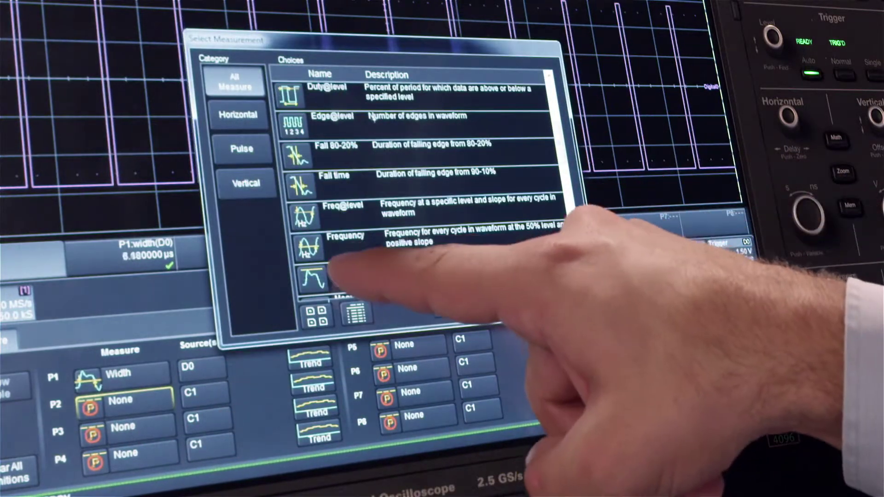
pyautogui.click(297, 246)
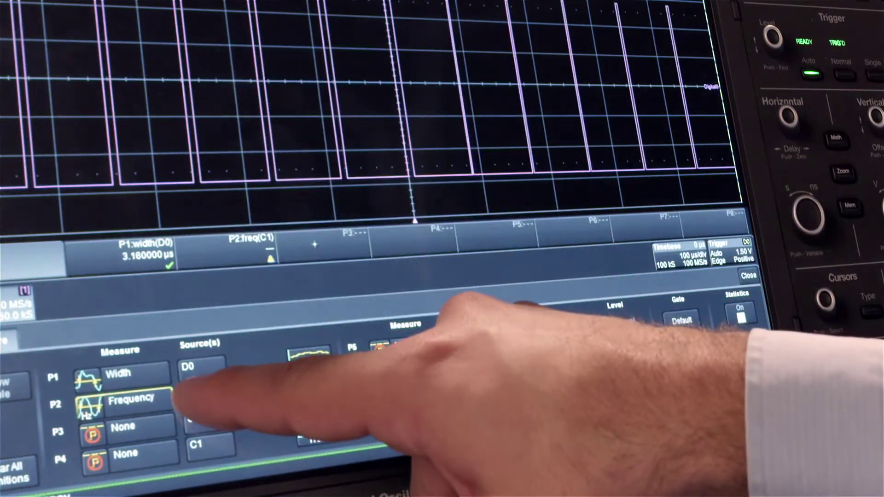
pyautogui.click(204, 394)
pyautogui.click(291, 176)
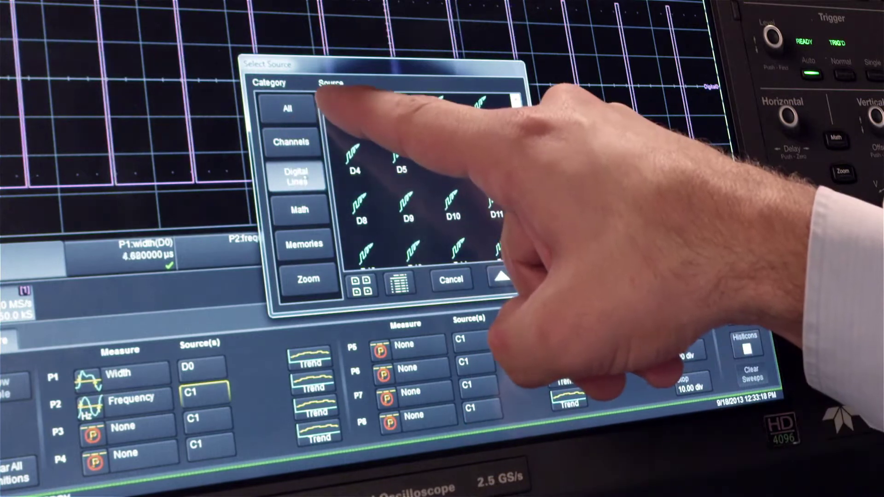
pyautogui.click(349, 111)
pyautogui.click(741, 317)
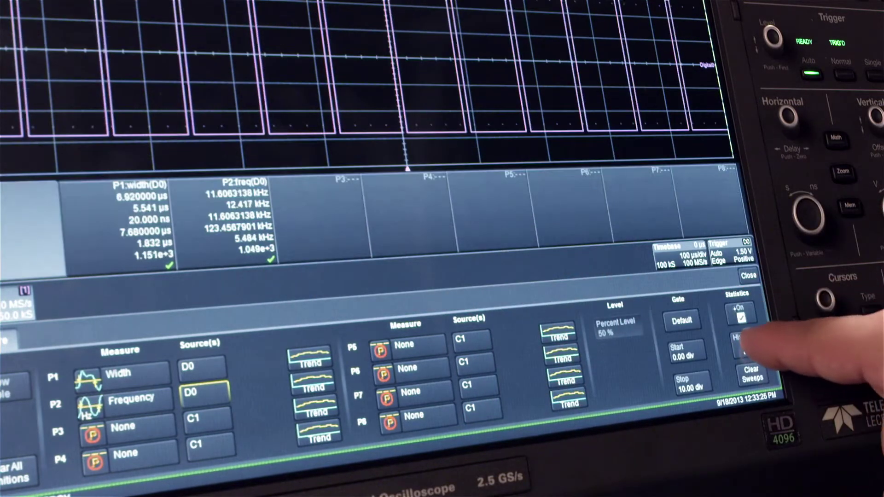
# Step: Enable Histicons under the width and frequency measurements
pyautogui.click(746, 346)
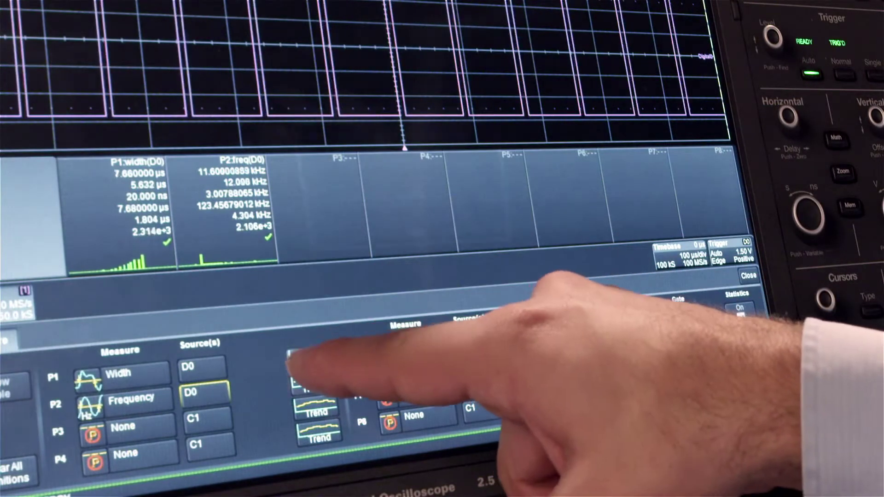
pyautogui.click(309, 358)
# Step: Plot the P1 width trend on math trace F1
pyautogui.click(352, 160)
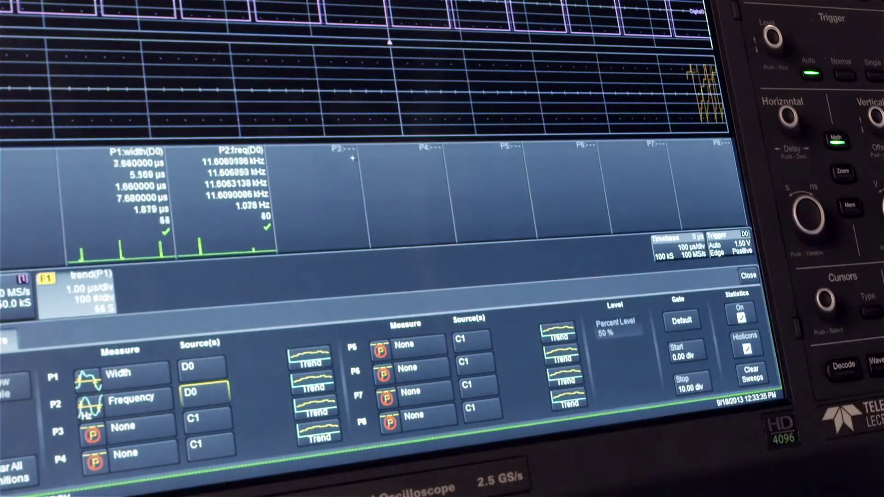